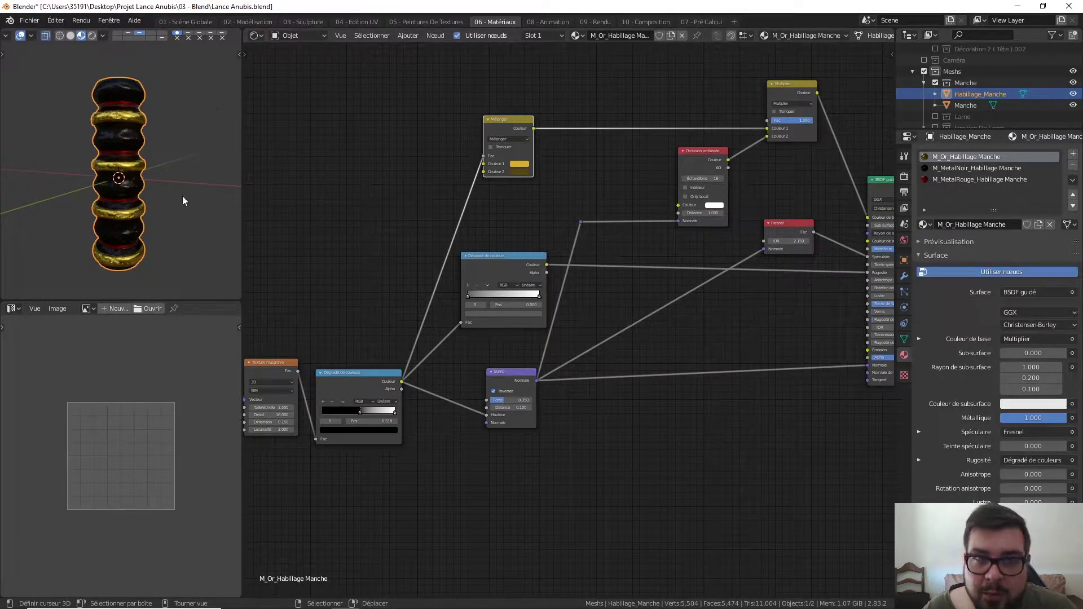
Step: Orbit and zoom the viewport to inspect the handle's gold band up close
mouse_move(191, 165)
middle_down()
mouse_move(137, 145)
mouse_move(232, 164)
middle_up()
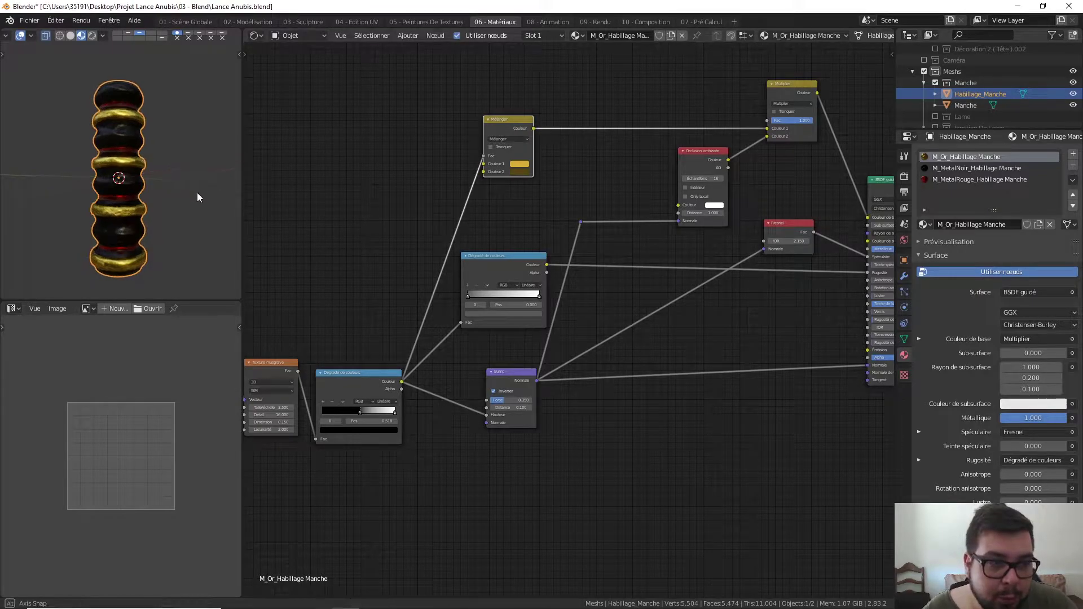
scroll(186, 194, up, 5)
mouse_move(161, 160)
shift+middle_down()
mouse_move(167, 248)
mouse_move(212, 194)
mouse_move(160, 181)
mouse_move(219, 184)
mouse_move(154, 182)
mouse_move(210, 181)
mouse_move(177, 175)
mouse_move(197, 174)
mouse_move(138, 134)
mouse_move(224, 140)
mouse_move(120, 148)
mouse_move(185, 149)
mouse_move(137, 146)
mouse_move(183, 147)
mouse_move(134, 188)
mouse_move(170, 245)
mouse_move(140, 224)
mouse_move(126, 155)
shift+middle_up()
scroll(156, 171, up, 3)
scroll(135, 166, down, 3)
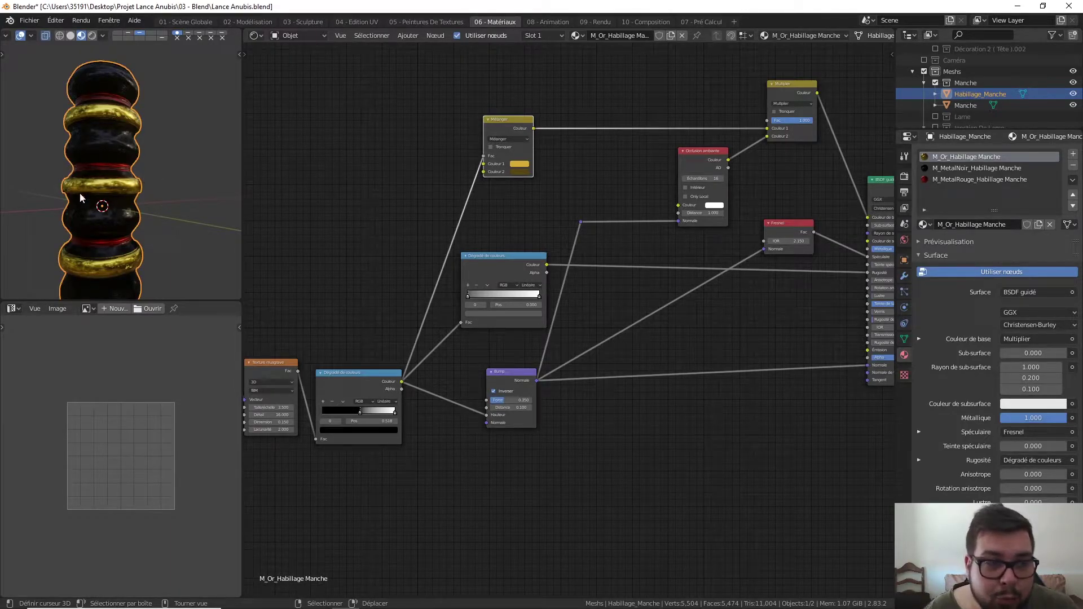
scroll(80, 193, up, 4)
scroll(86, 184, up, 2)
scroll(130, 246, up, 2)
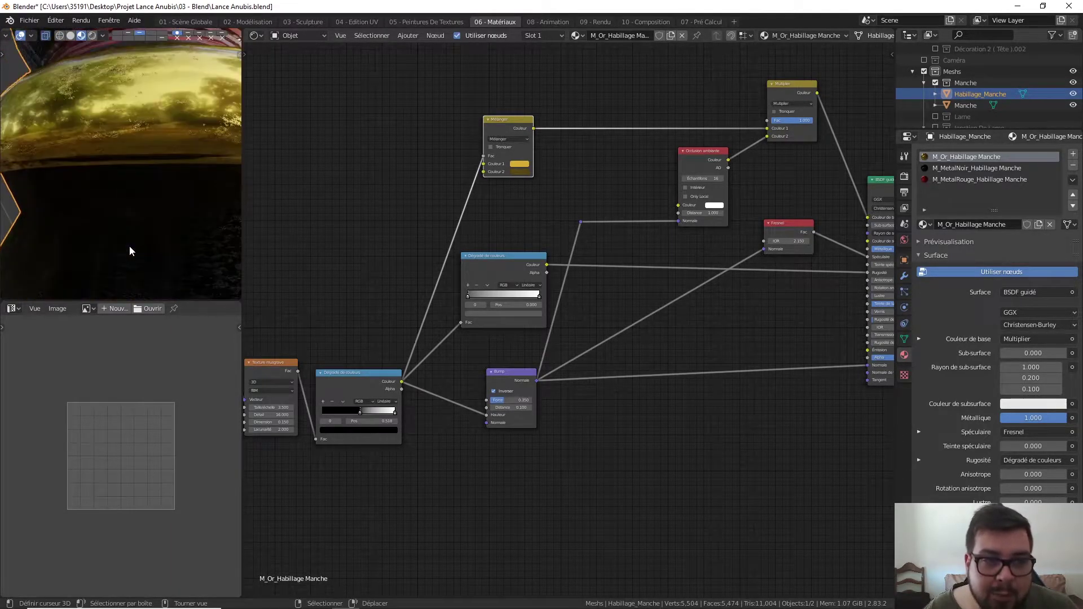
mouse_move(129, 245)
middle_down()
mouse_move(108, 208)
mouse_move(179, 179)
middle_up()
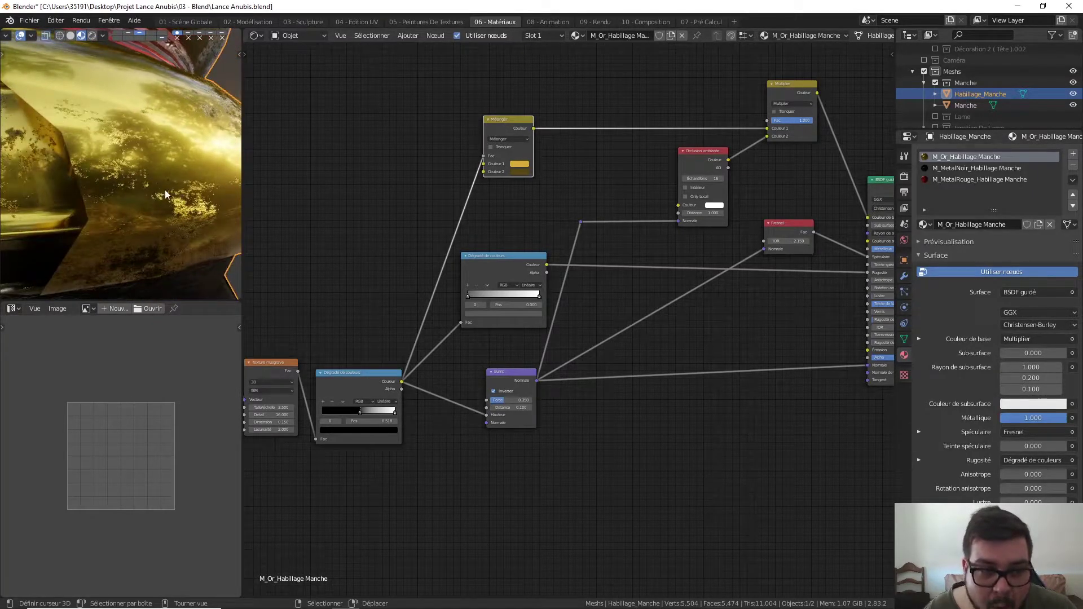
ctrl+middle_drag(158, 228, 159, 270)
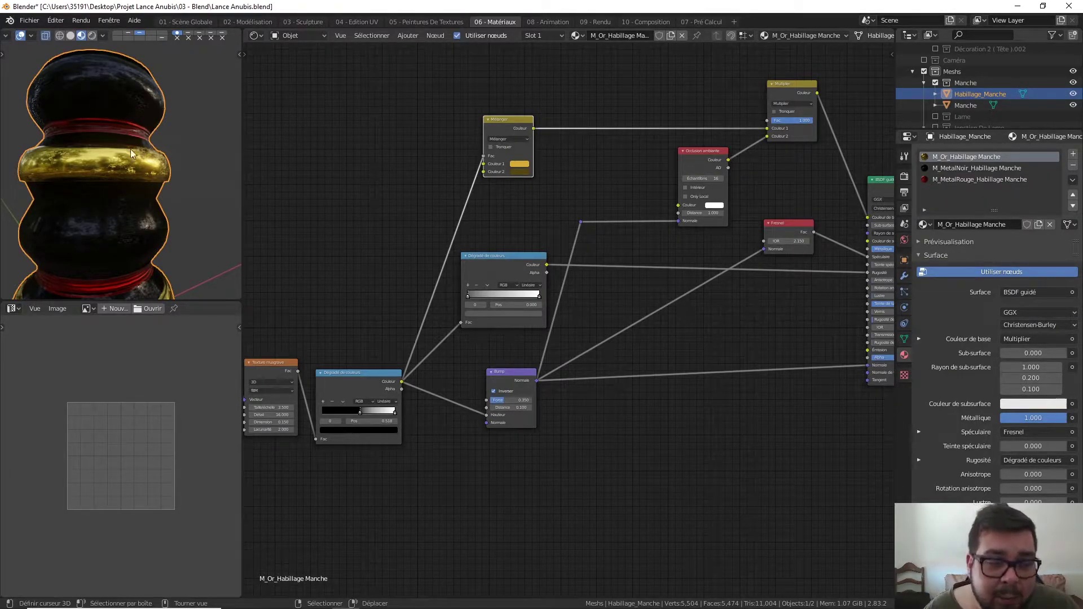
mouse_move(131, 149)
ctrl+middle_down()
mouse_move(121, 229)
mouse_move(127, 135)
ctrl+middle_up()
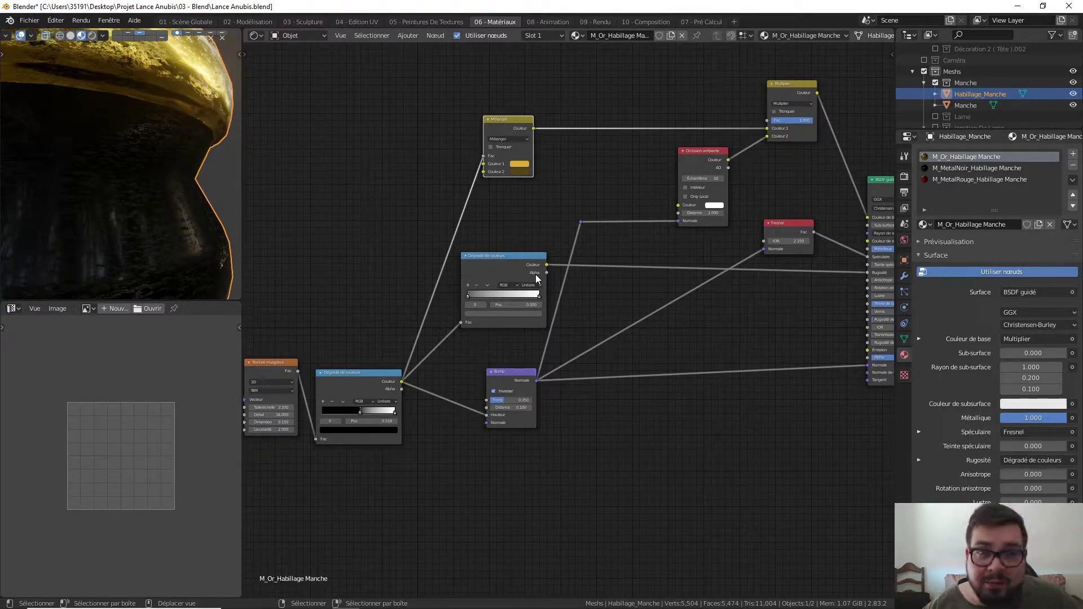
Step: Check the red and gold bands in front orthographic view, then return to perspective
middle_drag(225, 141, 163, 161)
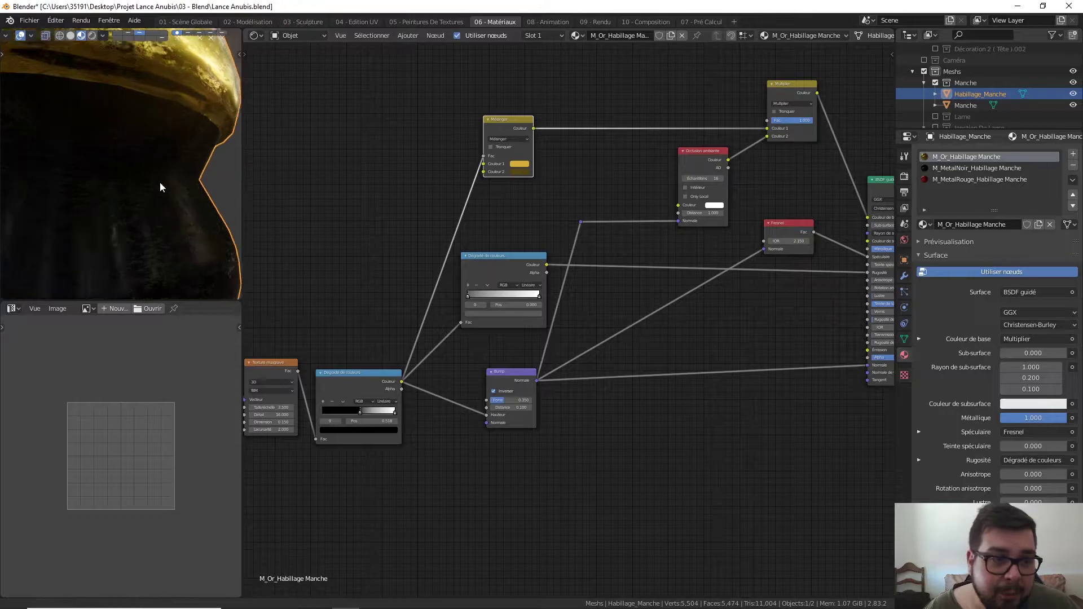
scroll(161, 175, down, 4)
scroll(154, 225, down, 2)
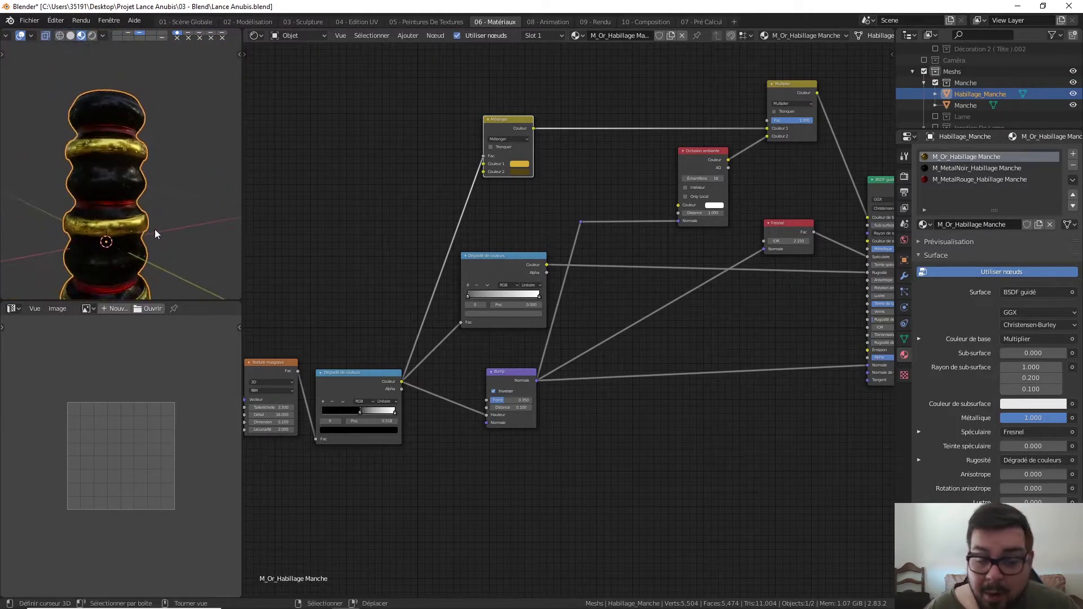
key(KP_1)
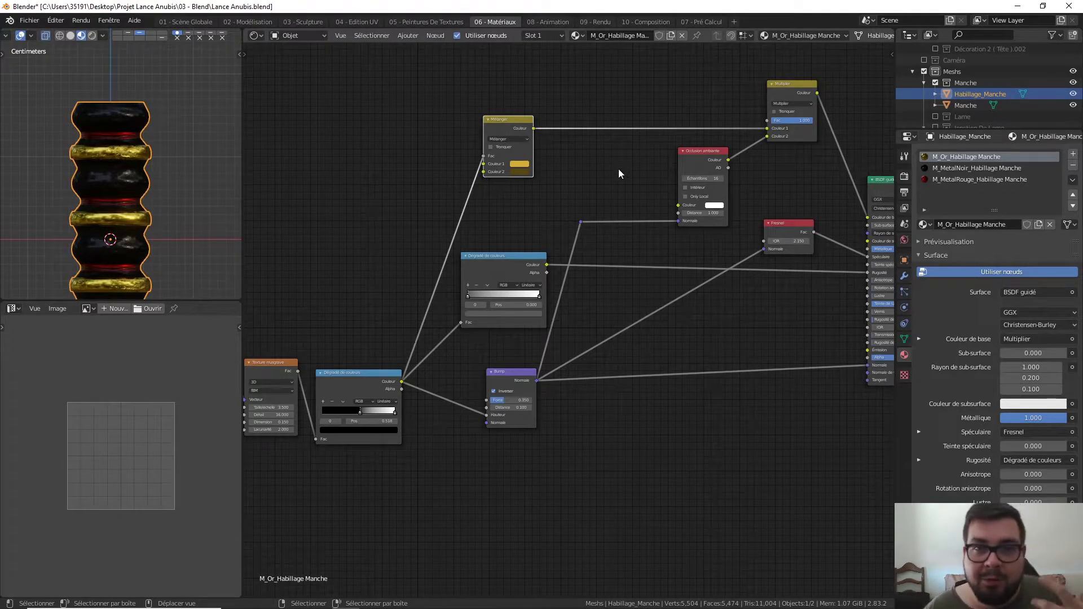
scroll(175, 215, up, 2)
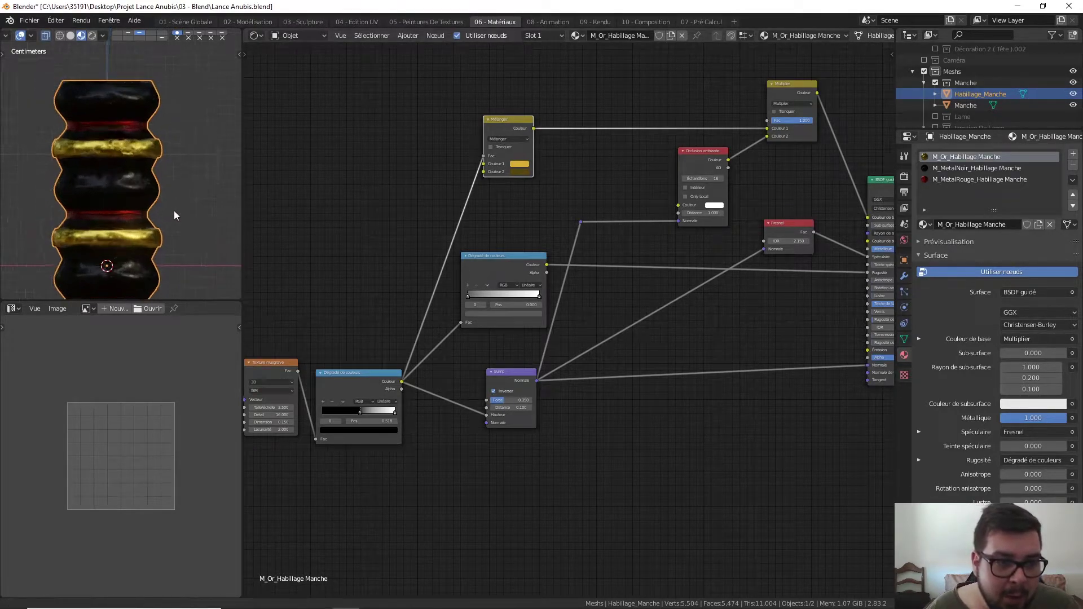
scroll(172, 231, down, 2)
scroll(184, 236, down, 2)
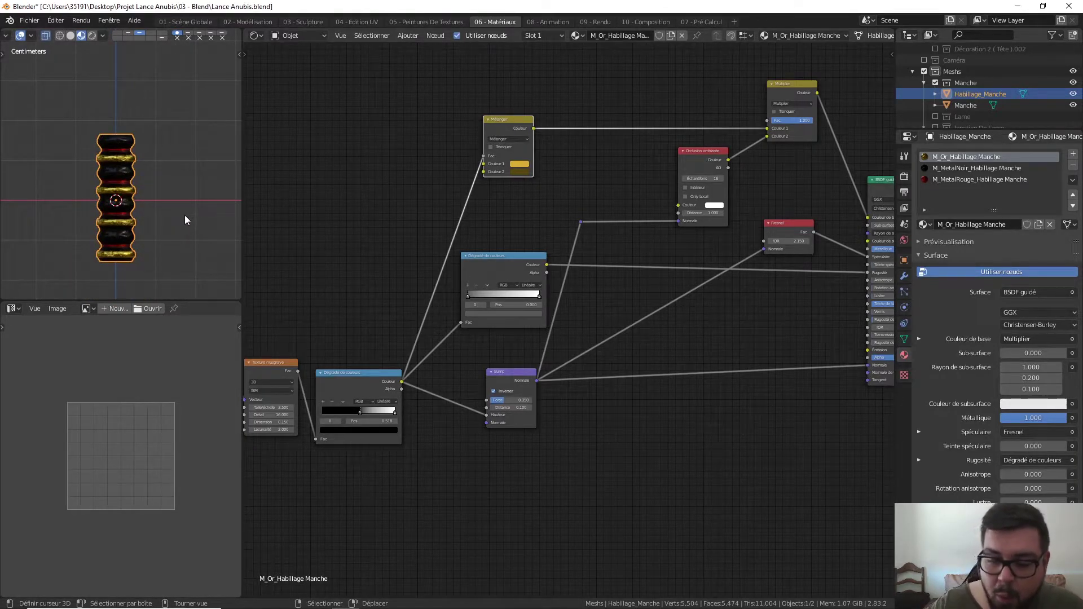
key(KP_Divide)
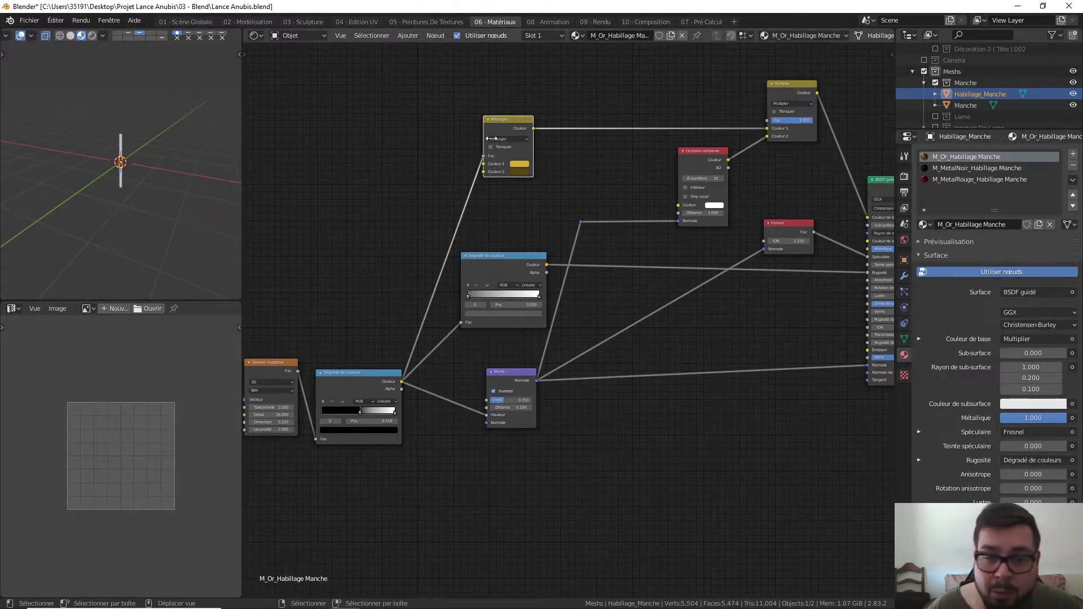
Step: Select the Manche shaft and frame it in a zoomed front view, shifted left
click(967, 105)
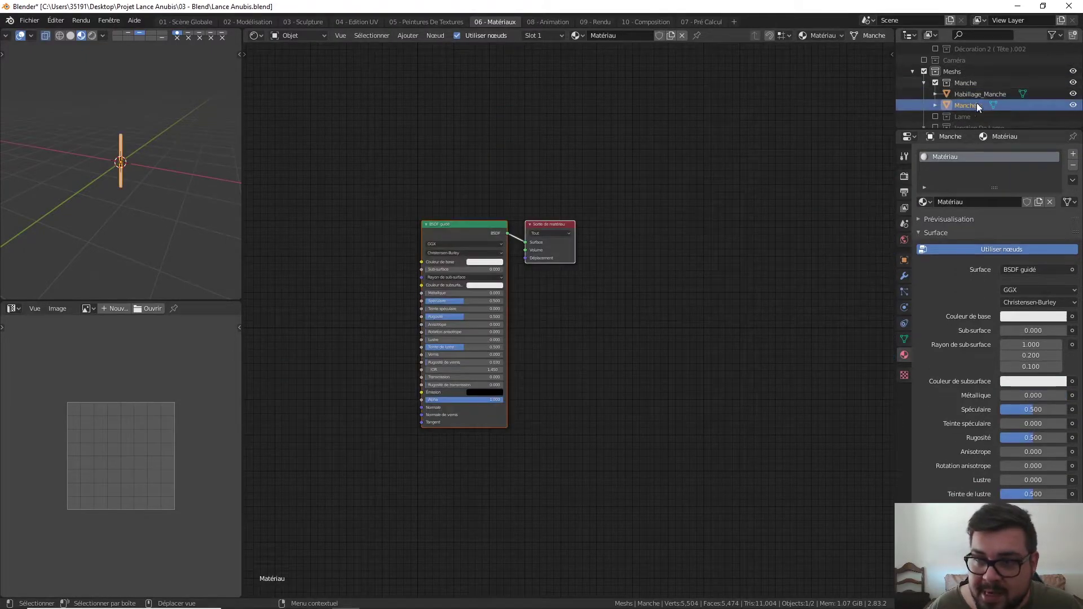
scroll(163, 110, up, 5)
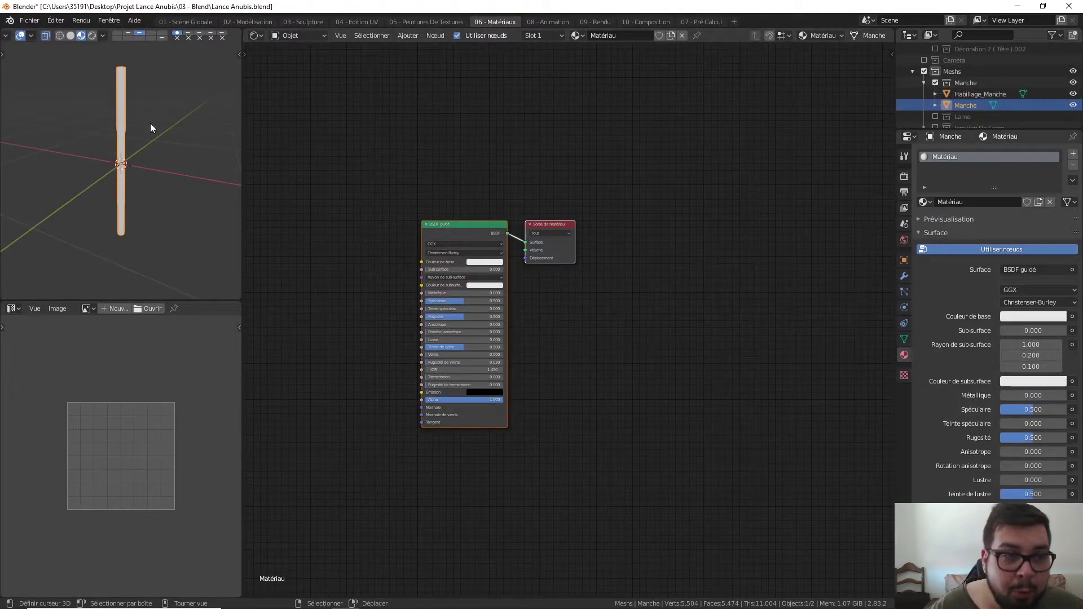
scroll(142, 141, up, 2)
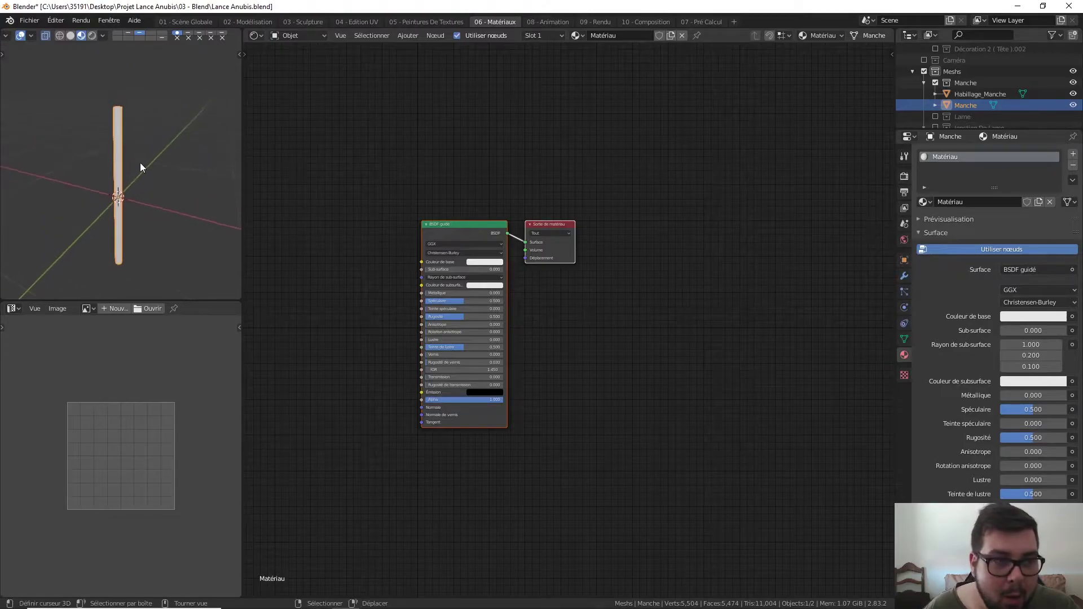
scroll(139, 147, up, 2)
scroll(134, 121, up, 3)
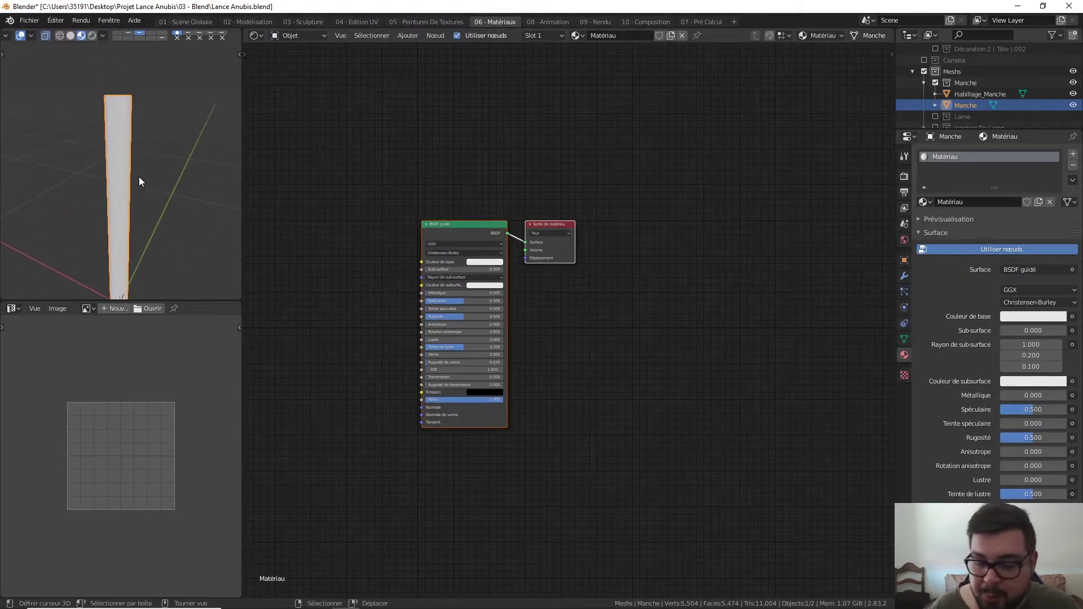
key(KP_1)
scroll(219, 88, up, 2)
scroll(184, 85, up, 2)
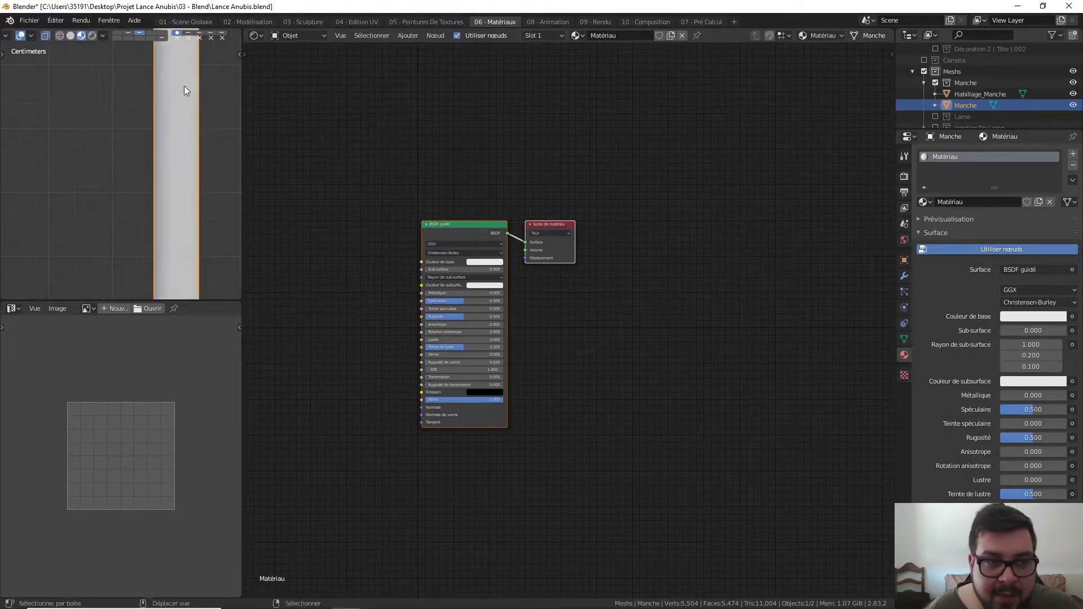
shift+middle_drag(184, 86, 134, 163)
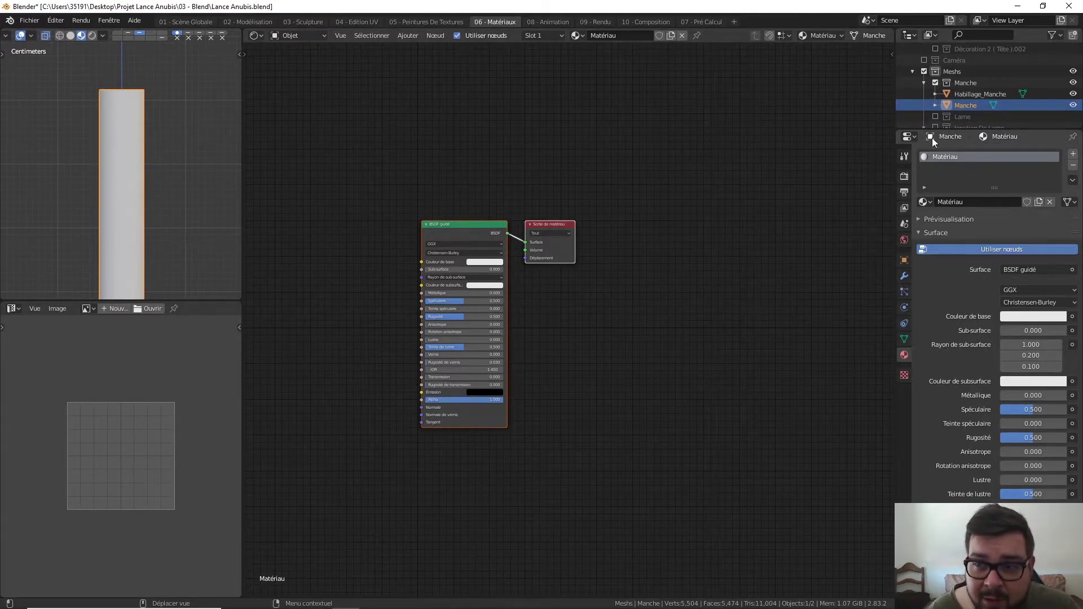
Step: Rename the Matériau material to 'M_Metal Strillé_Manche'
double_click(967, 201)
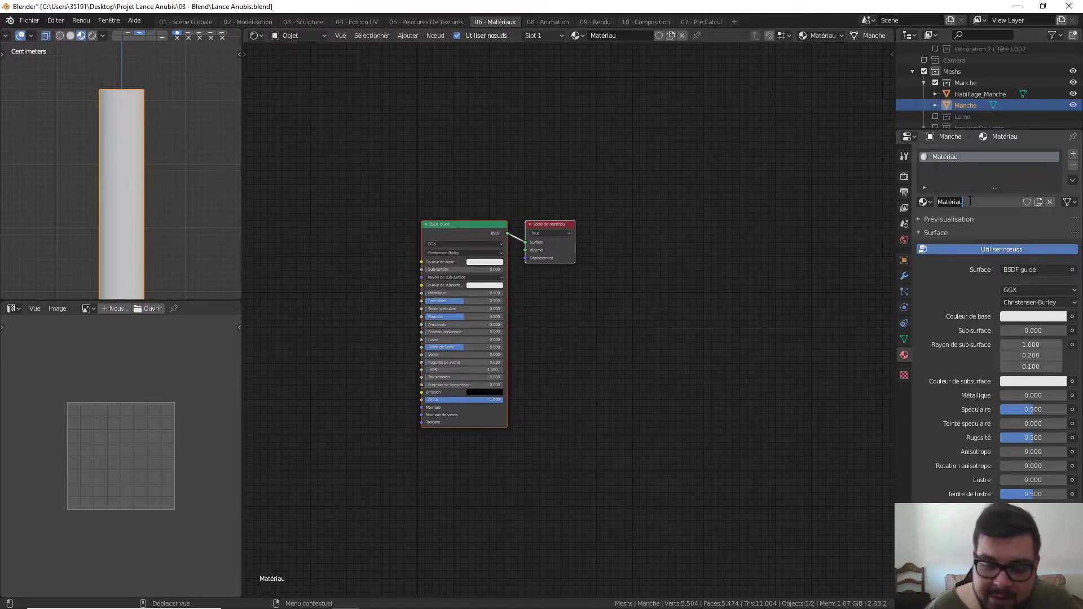
text(M)
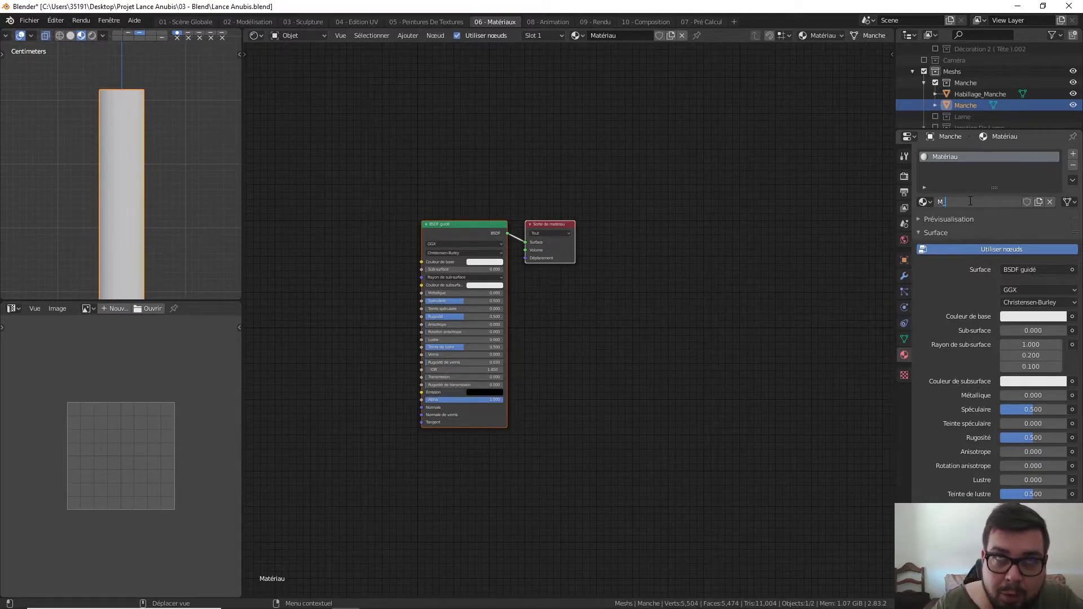
text(_Metal)
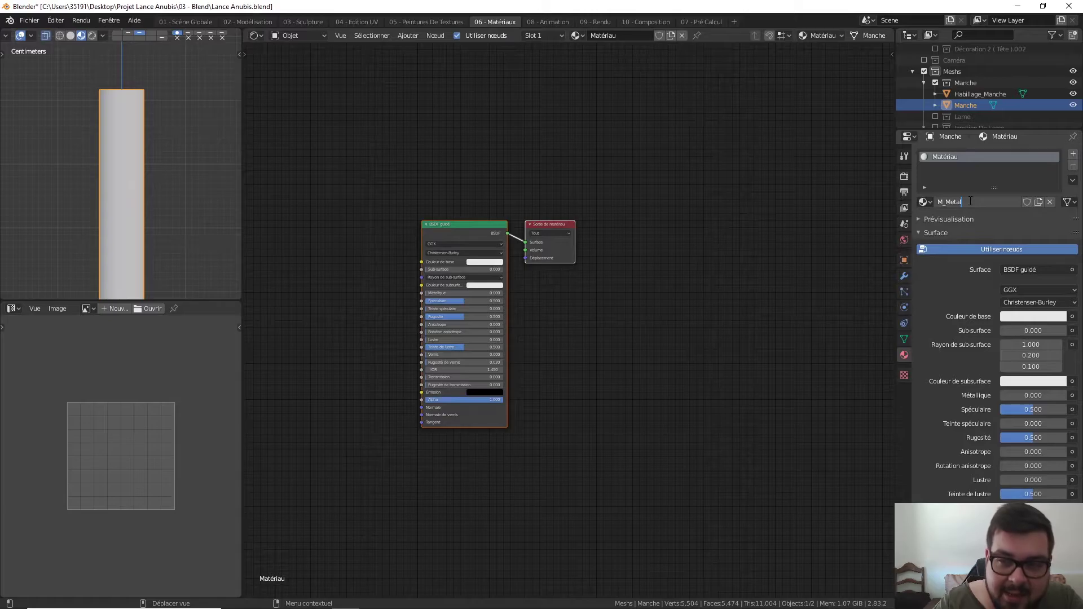
text( Strillé )
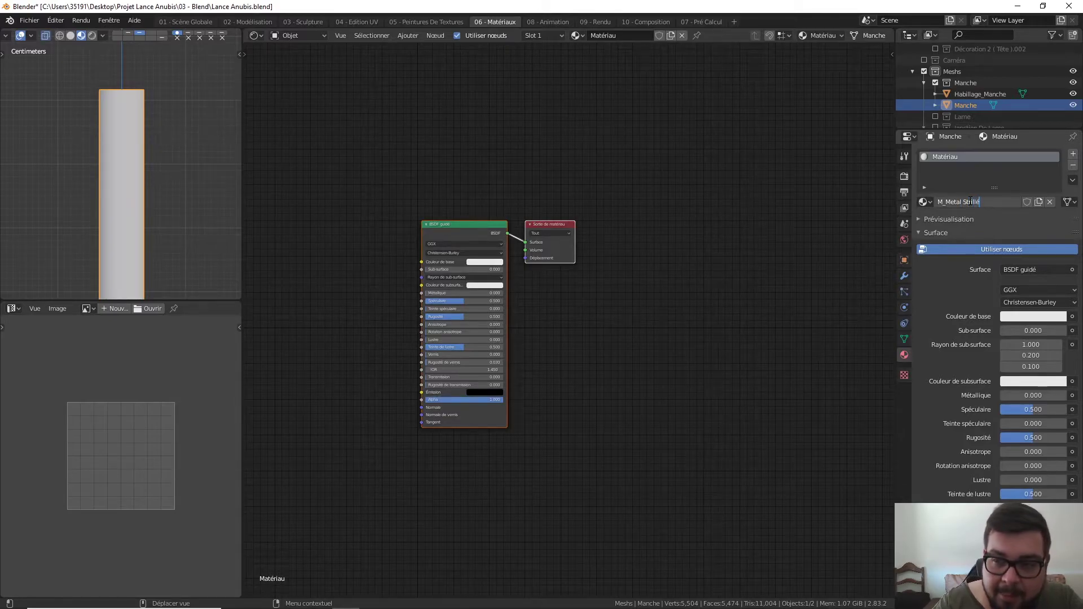
text(_ Man)
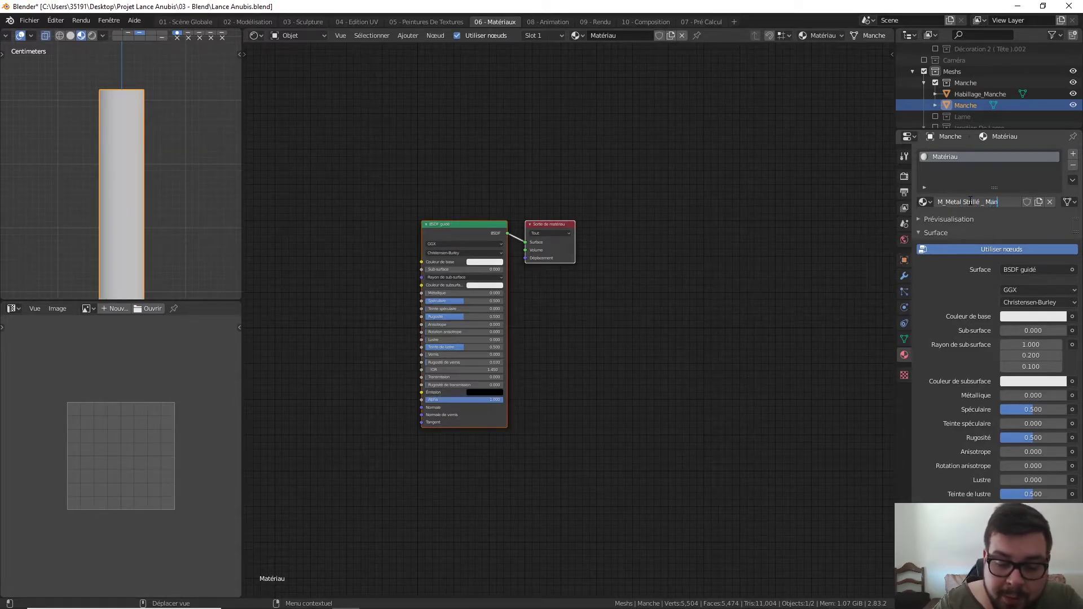
text(che)
key(Return)
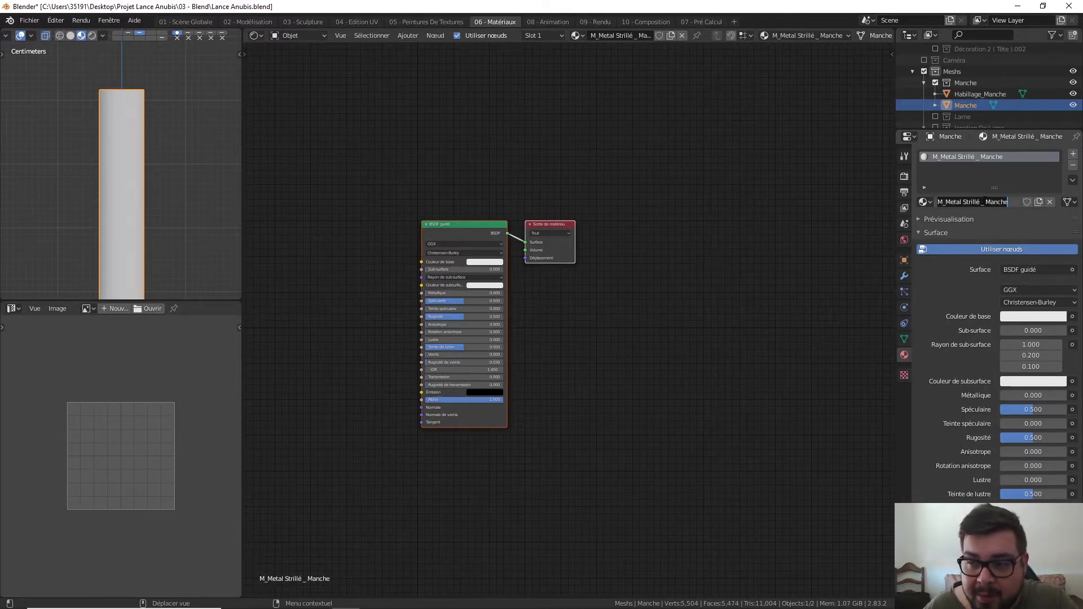
click(984, 202)
click(985, 202)
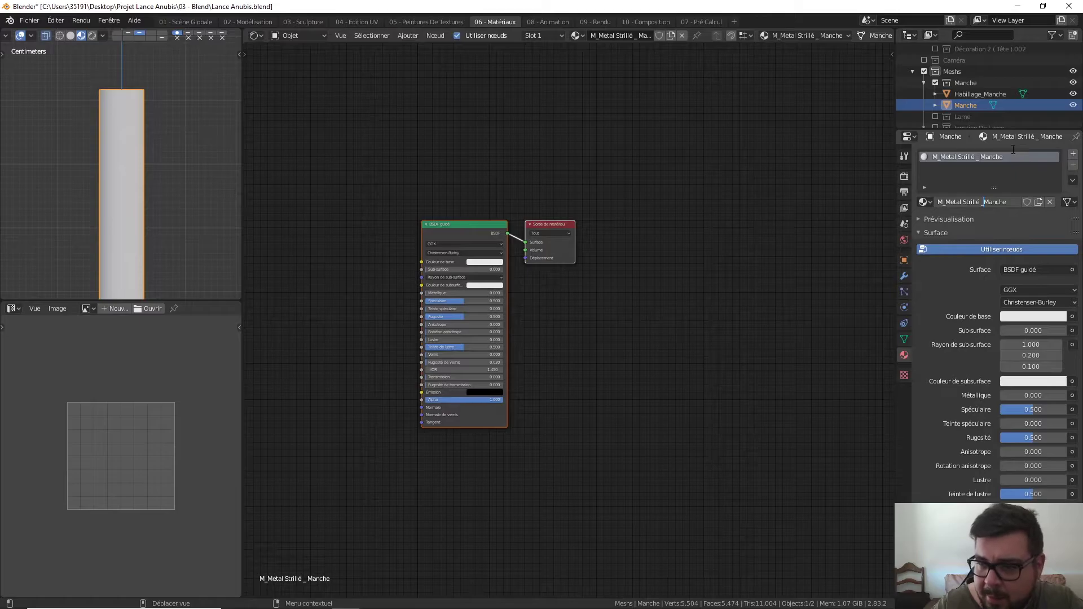
key(BackSpace)
key(Return)
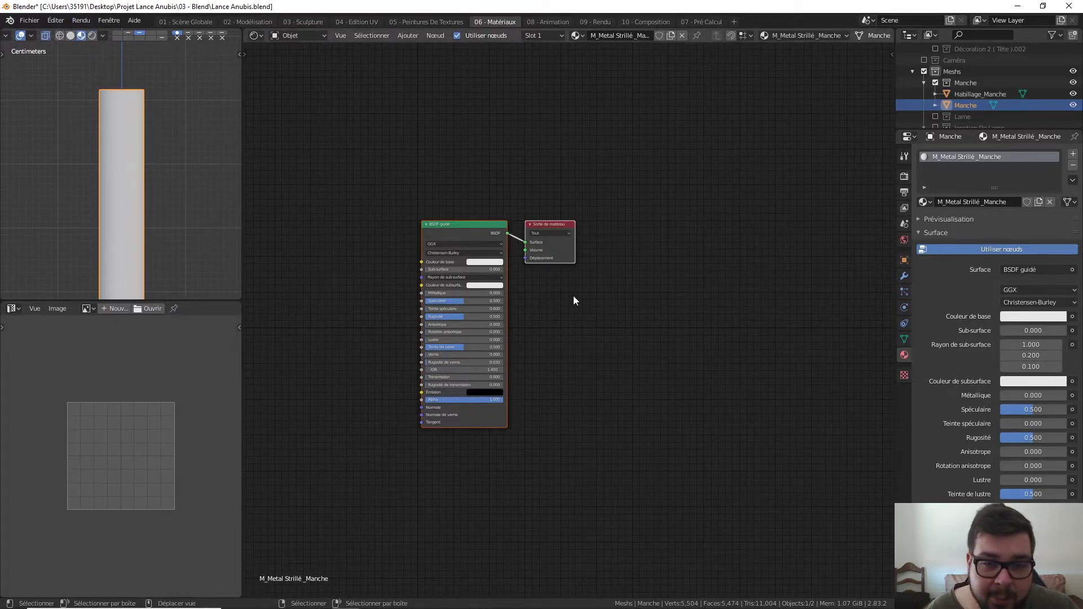
Step: Pan and zoom the Shader Editor so the BSDF and output nodes sit centred
middle_drag(573, 296, 685, 268)
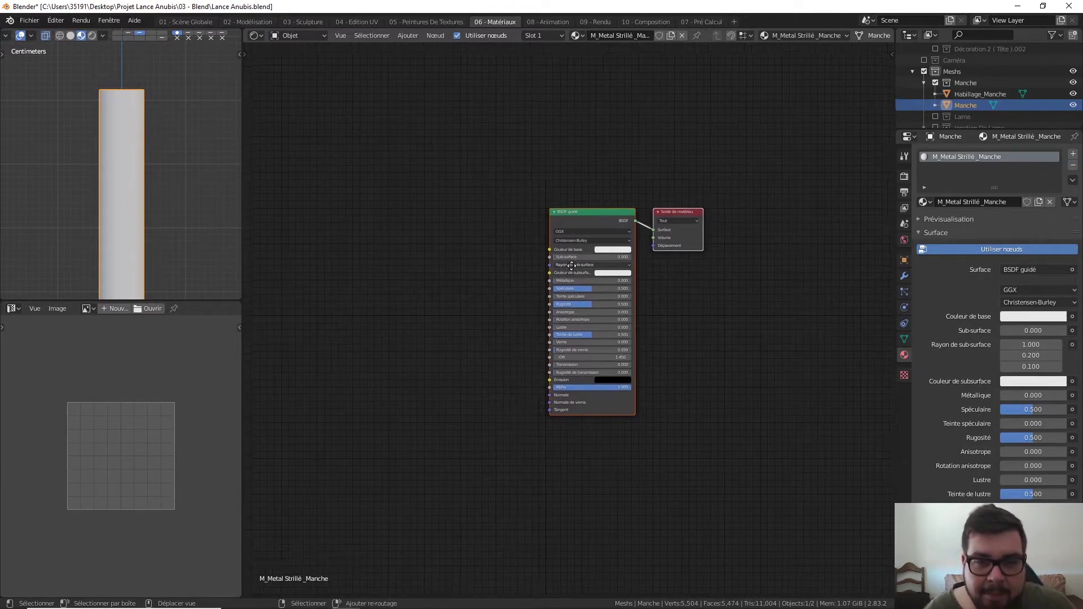
middle_drag(645, 230, 707, 209)
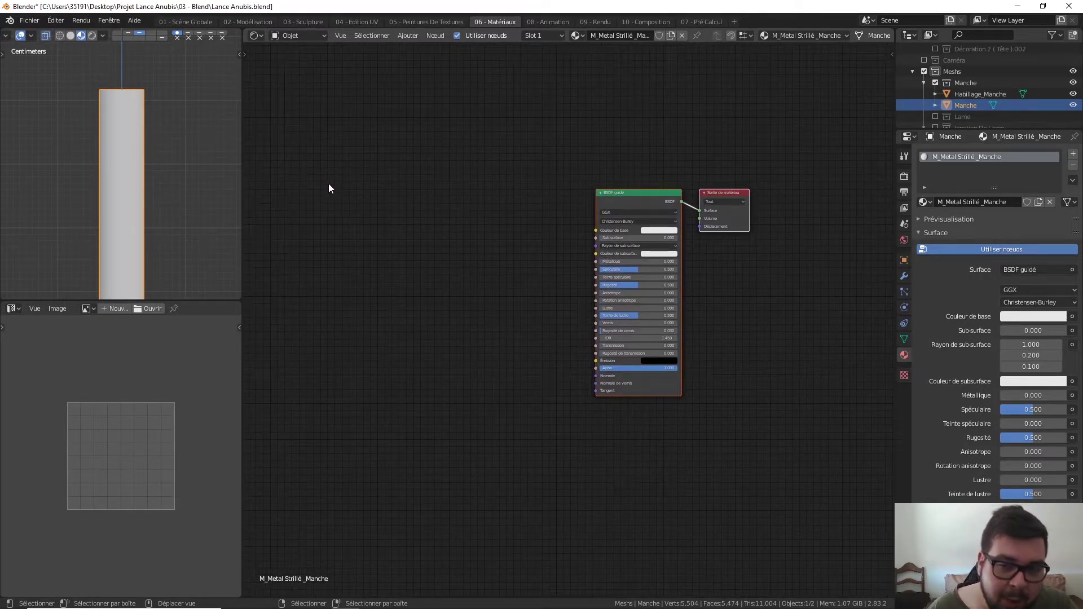
middle_drag(452, 229, 549, 233)
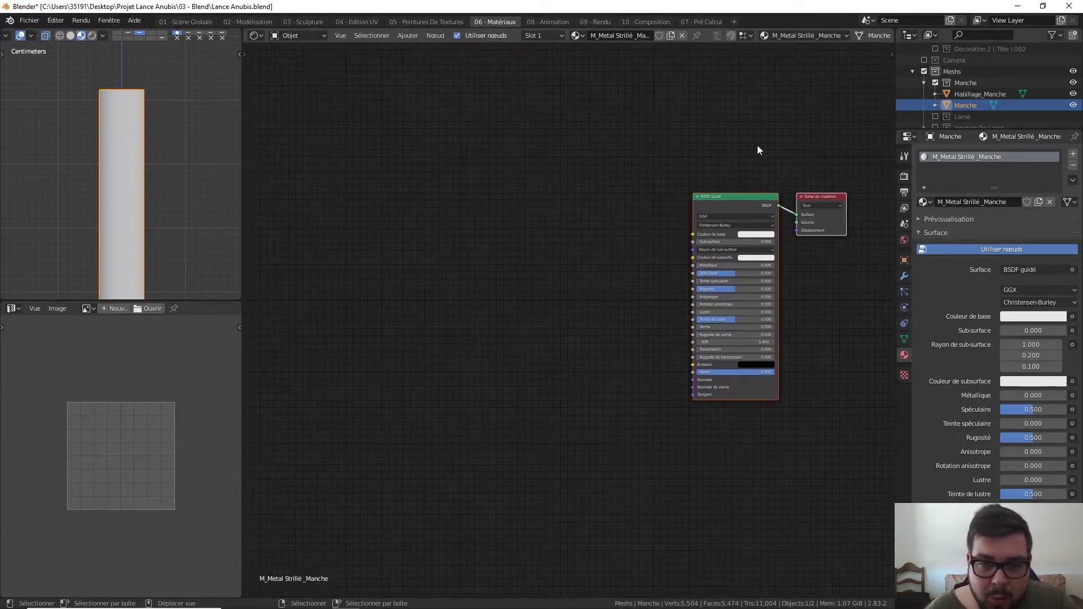
scroll(724, 226, up, 2)
middle_drag(730, 222, 545, 219)
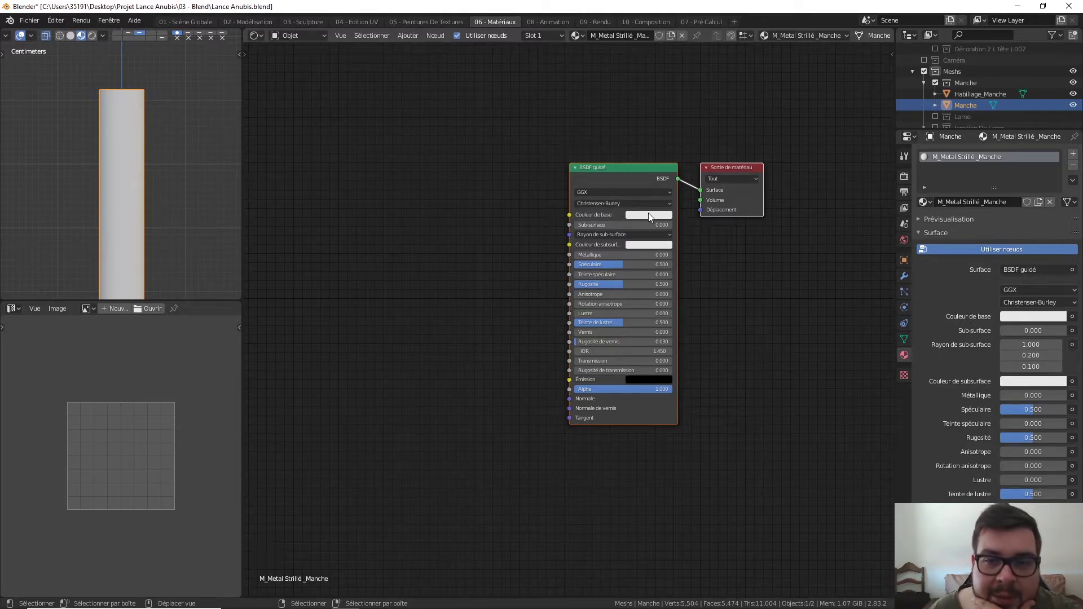
Step: Tint the Principled BSDF base colour pale yellow gold and view its hex code
click(649, 215)
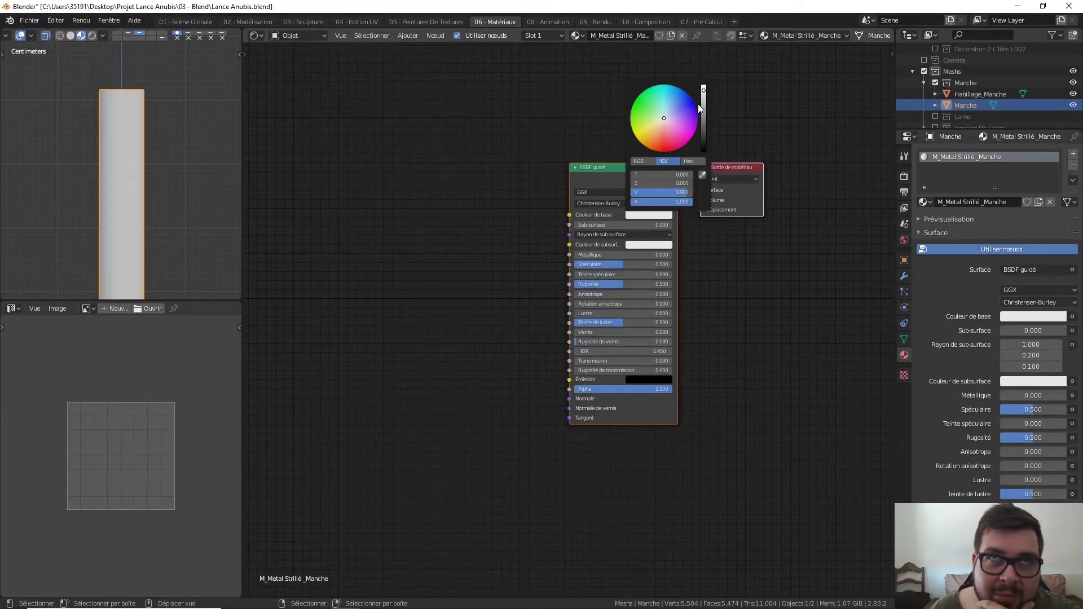
drag(664, 120, 652, 125)
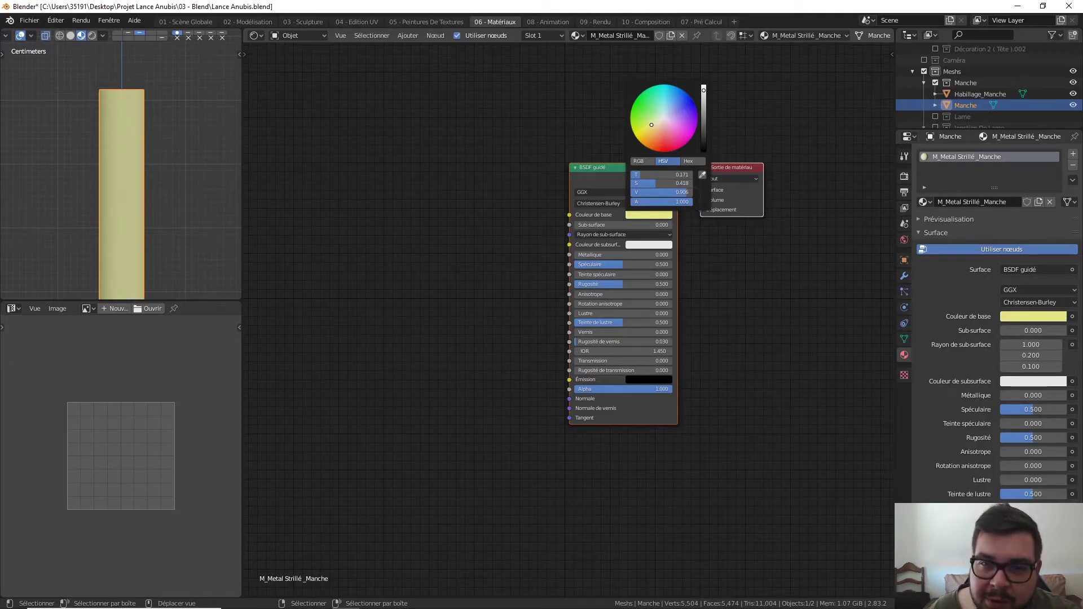
drag(652, 125, 653, 123)
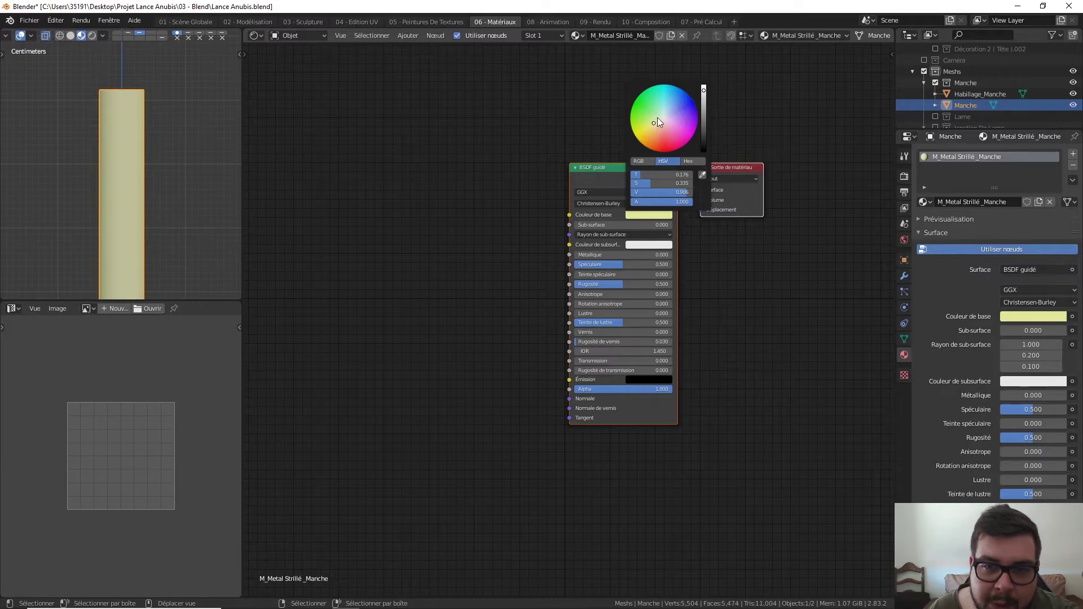
click(693, 160)
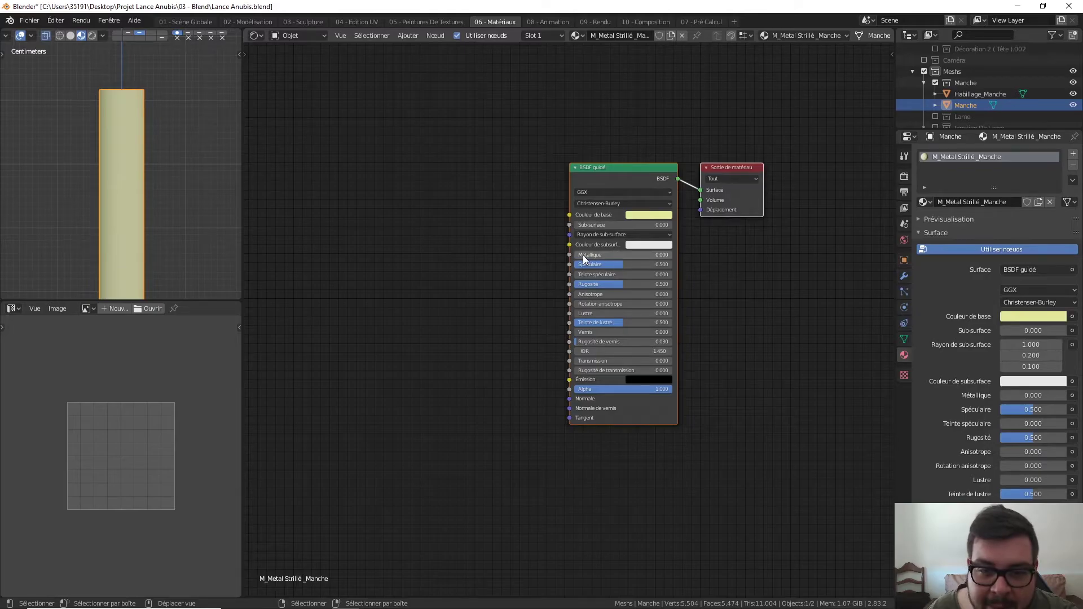
Step: Raise the material's Metallic value to 1.000
drag(584, 255, 674, 255)
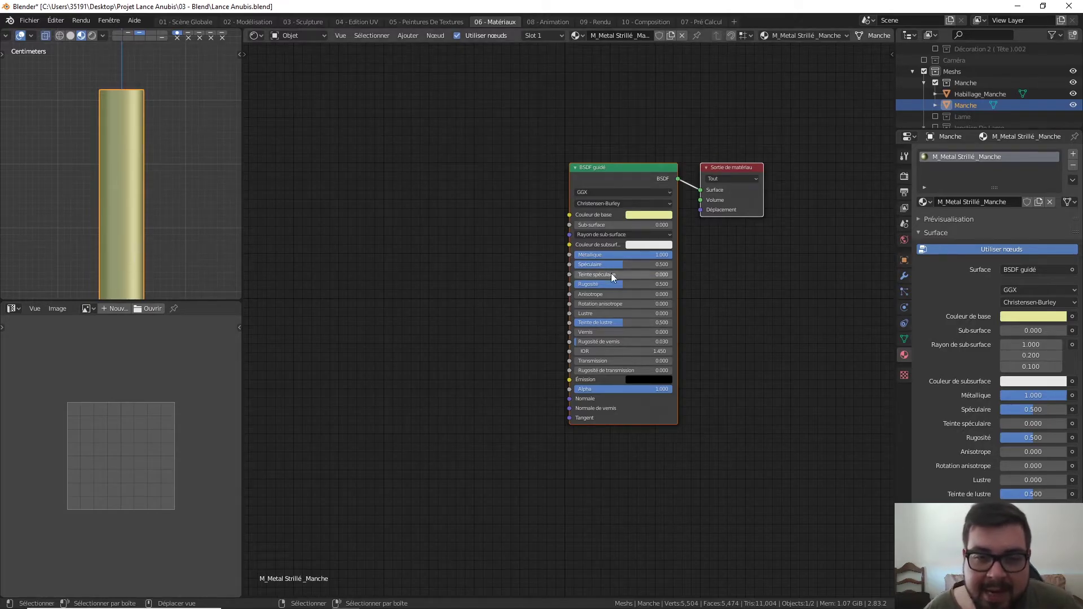
Step: Add a Fresnel node left of the Principled BSDF shader
click(423, 275)
key(shift+a)
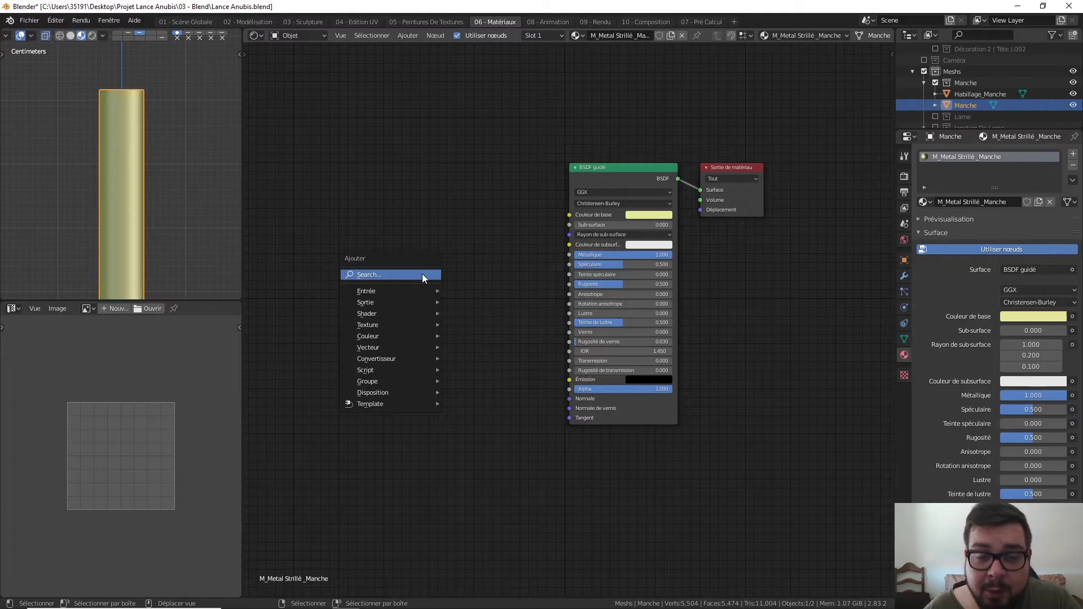
click(422, 274)
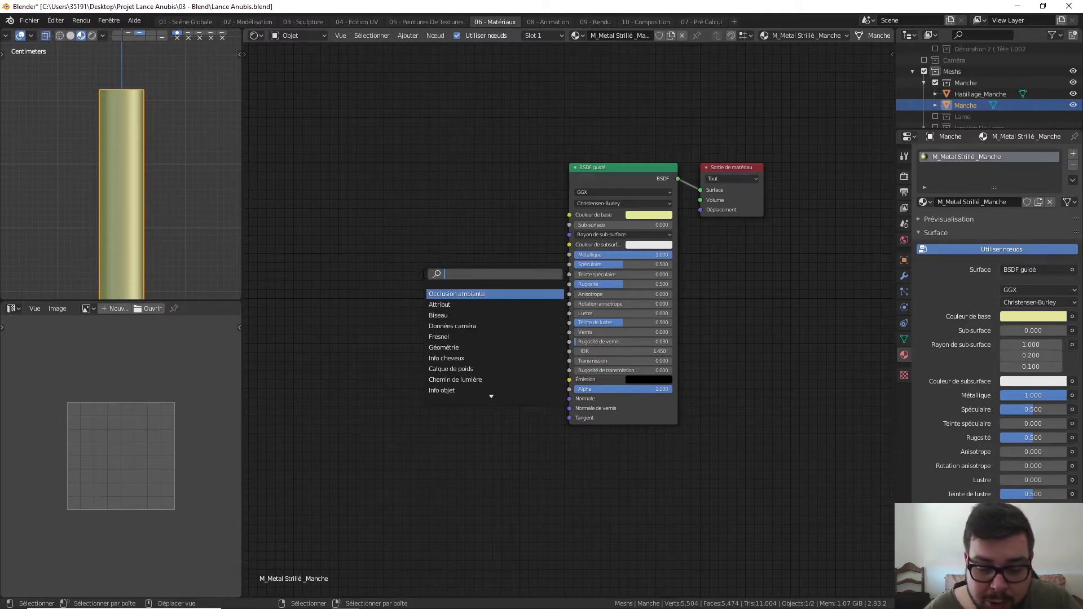
text(fres)
key(Return)
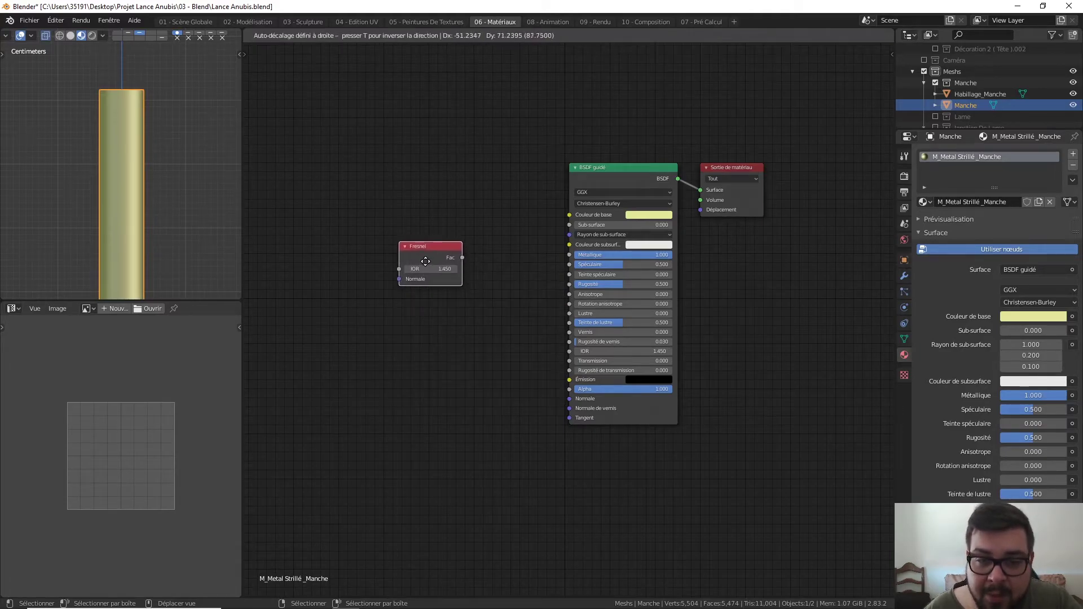
click(424, 256)
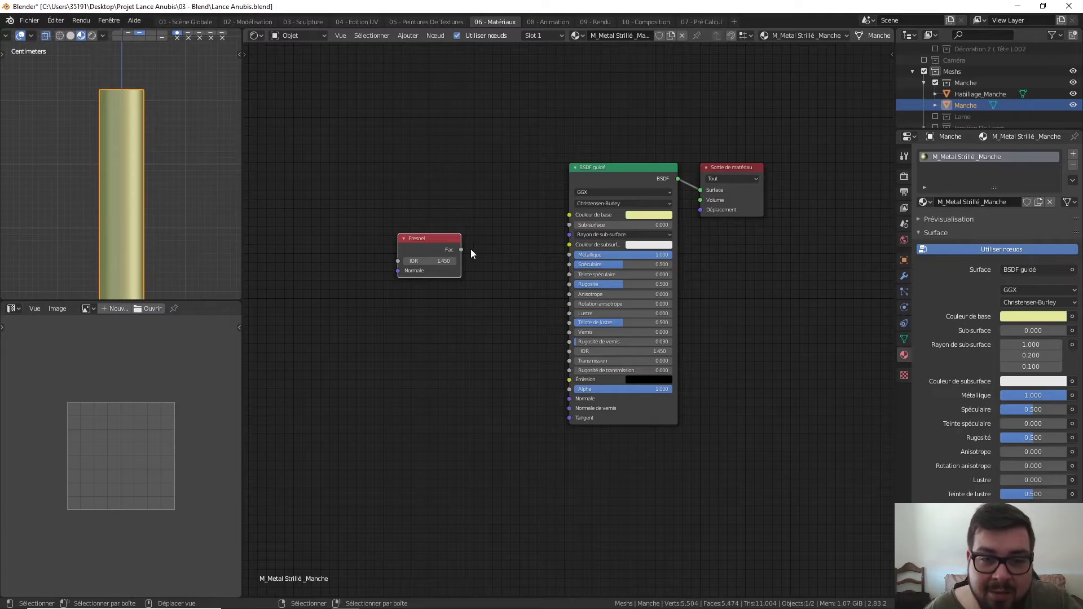
Step: Connect the Fresnel output to Spéculaire and set its IOR to 0.850
drag(462, 250, 569, 263)
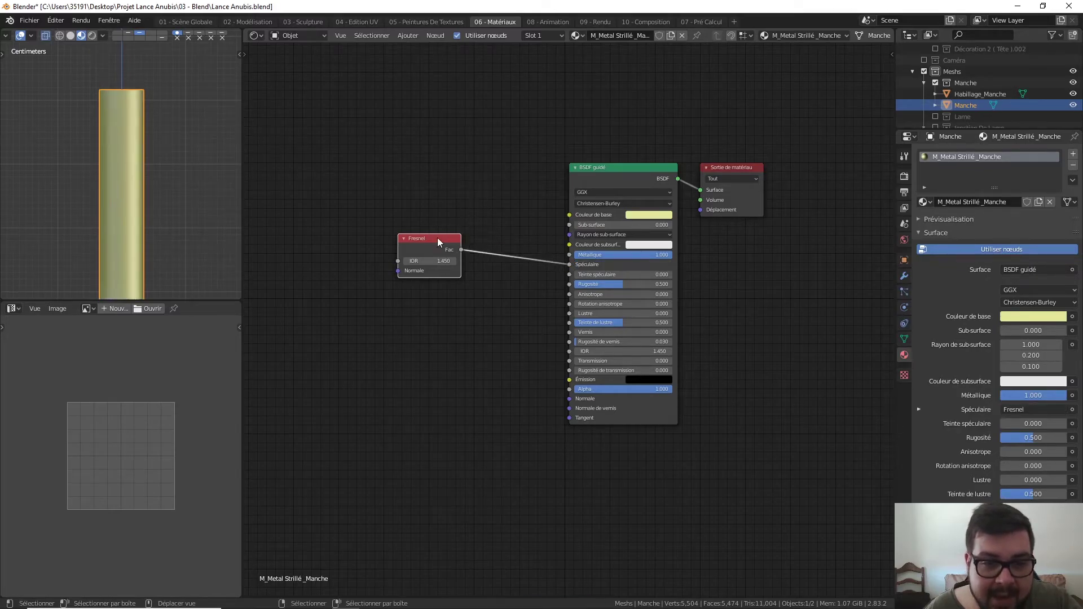
drag(440, 238, 481, 234)
click(478, 256)
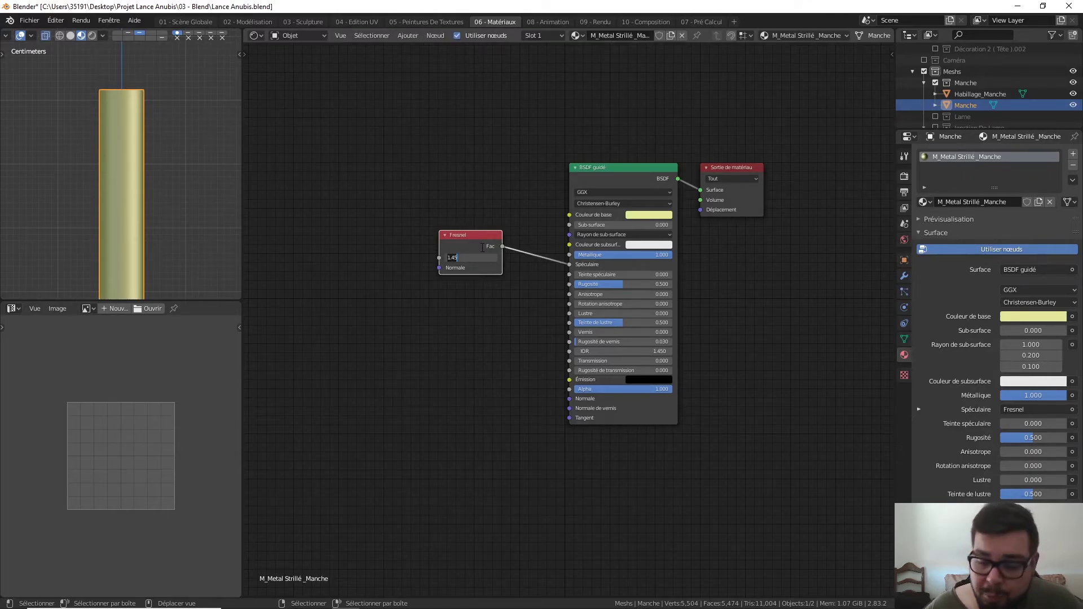
text(0.85)
key(Return)
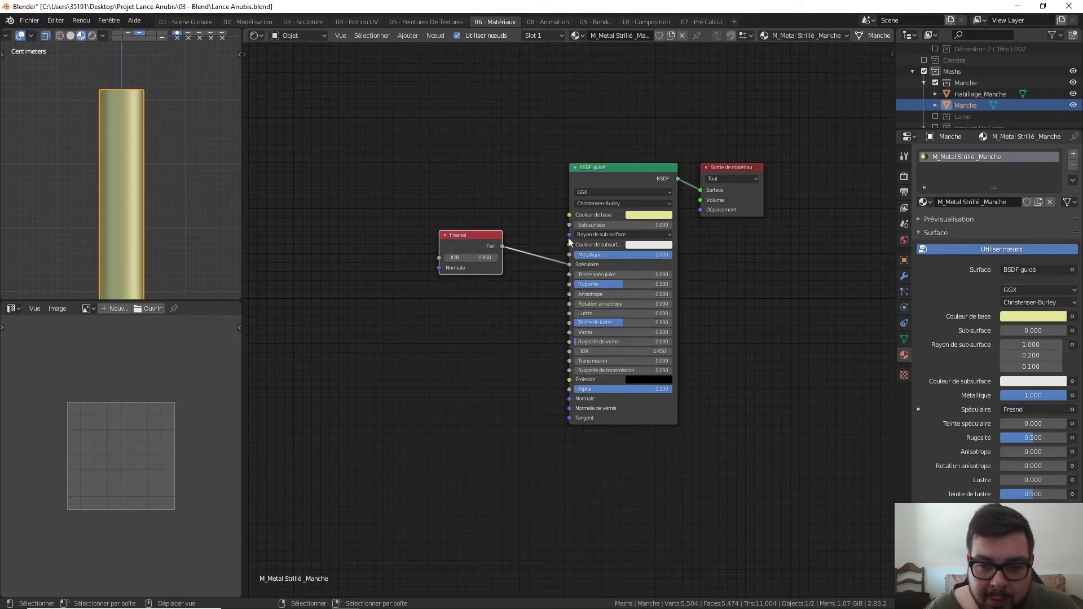
Step: Set the material's Rugosité (roughness) to 0.250
click(610, 286)
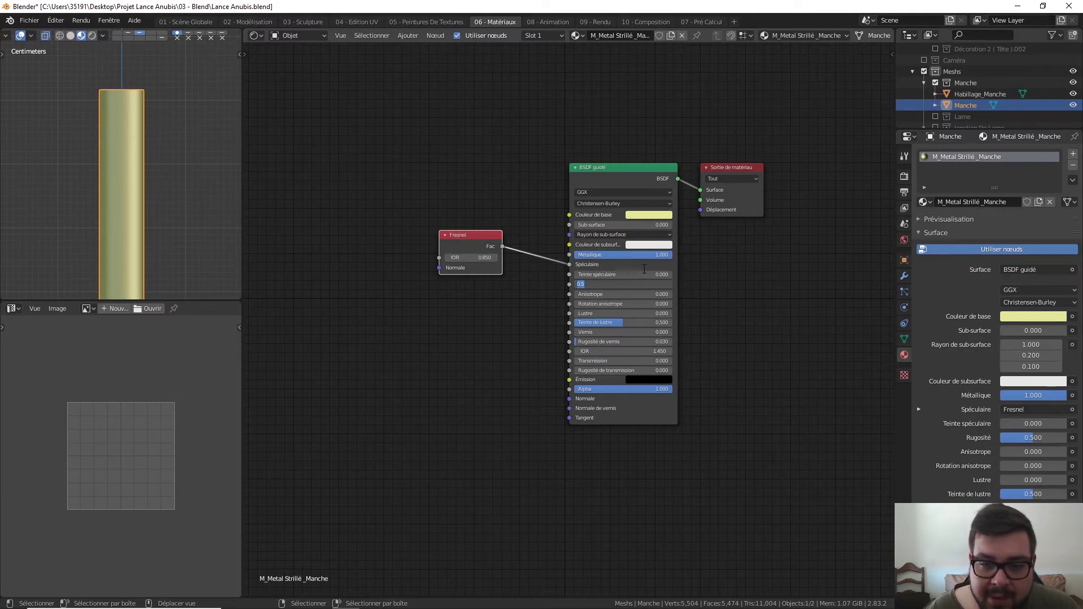
text(0.25)
key(Return)
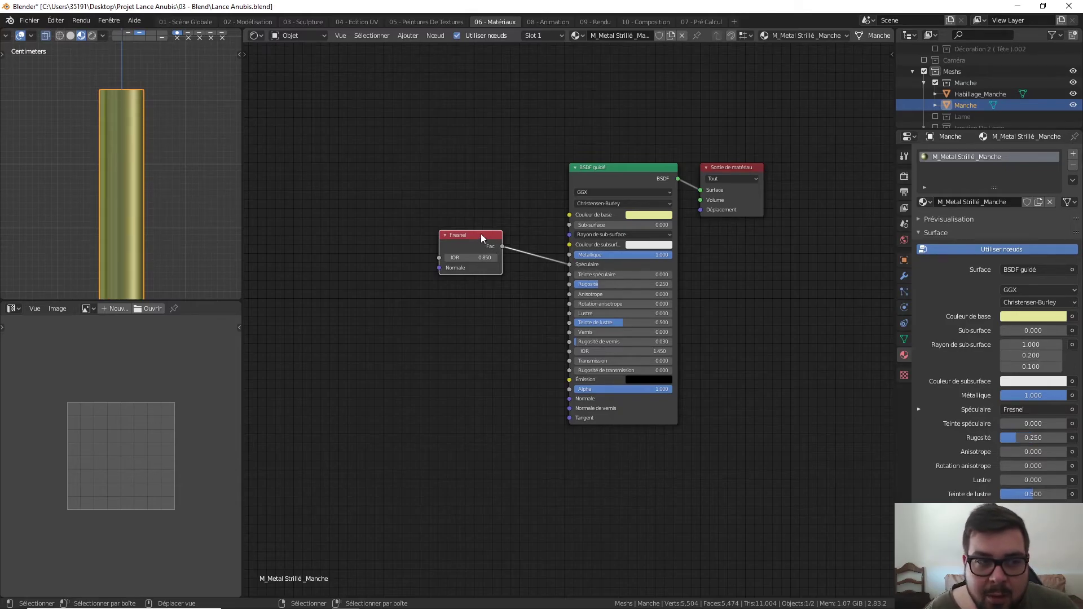
Step: Nudge the Fresnel node slightly higher and zoom the viewport out on the handle
drag(472, 235, 473, 216)
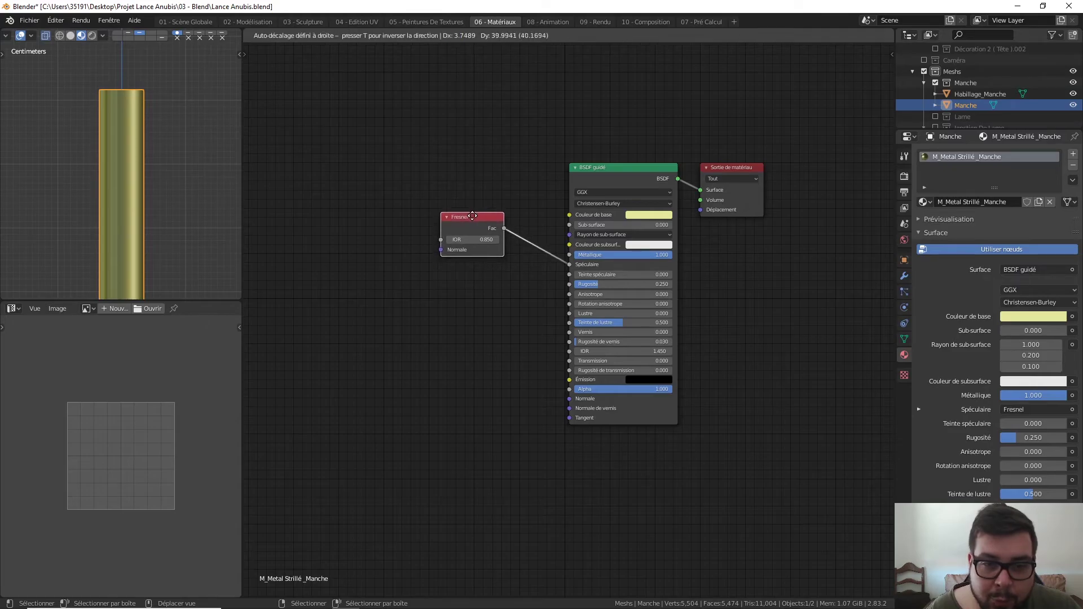
scroll(182, 228, down, 4)
mouse_move(173, 254)
shift+middle_down()
mouse_move(158, 177)
mouse_move(149, 286)
mouse_move(164, 228)
shift+middle_up()
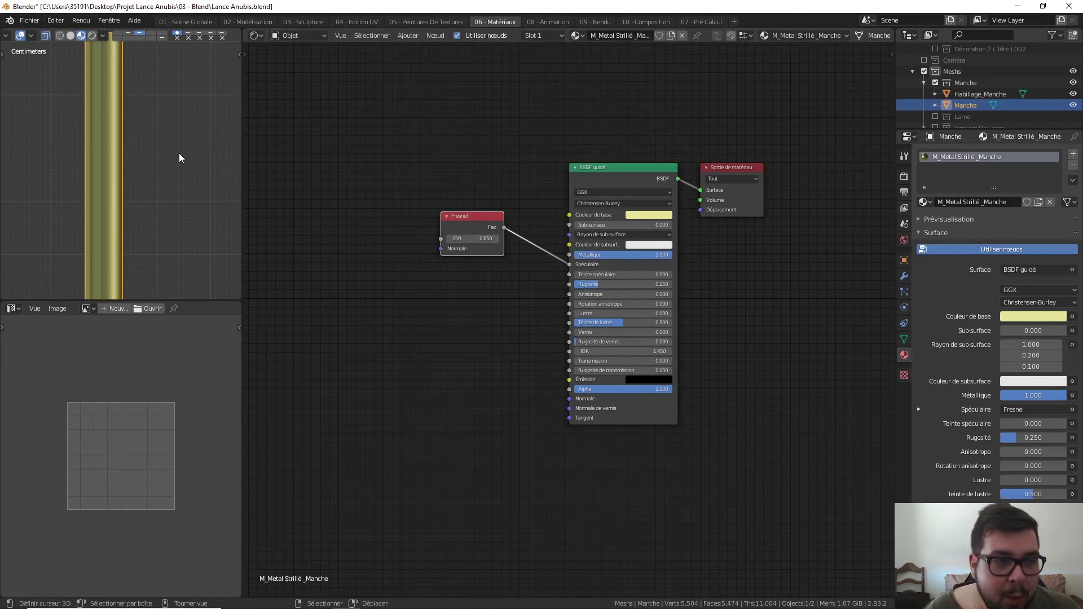
scroll(179, 153, down, 3)
scroll(180, 156, up, 1)
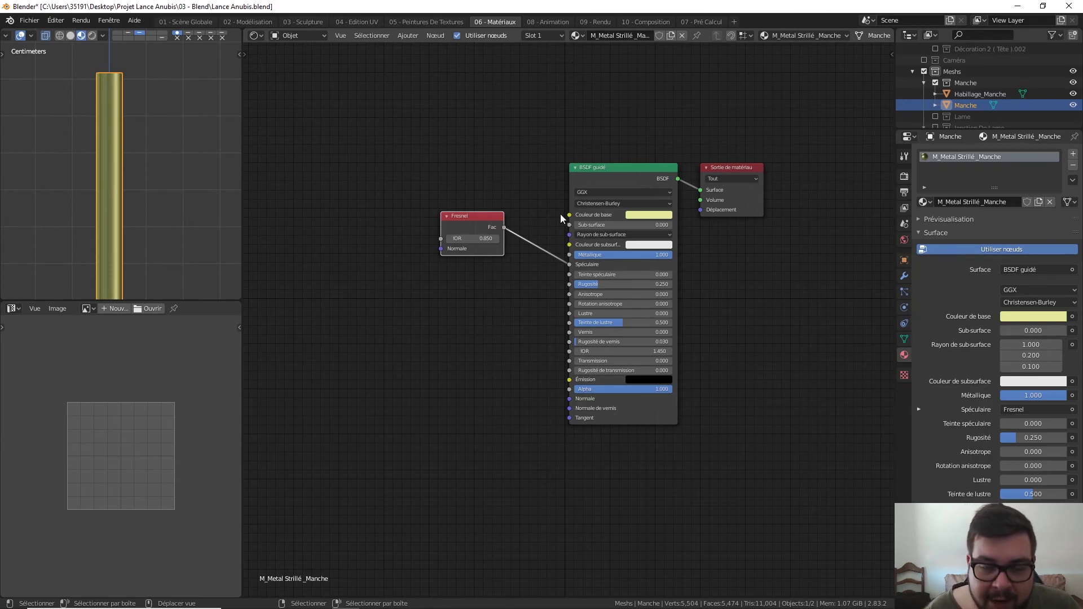
scroll(541, 225, down, 1)
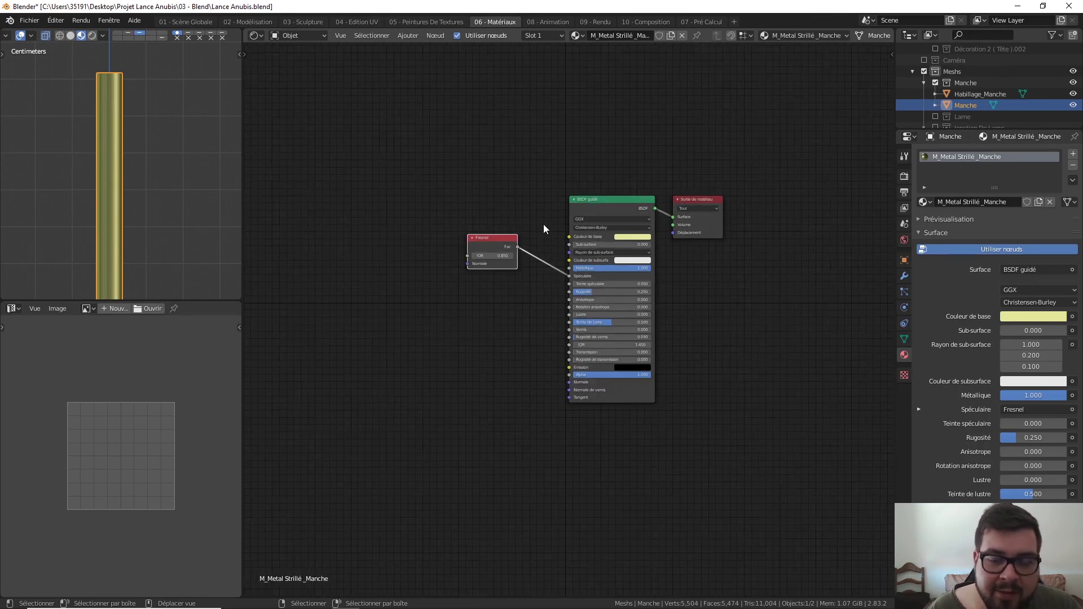